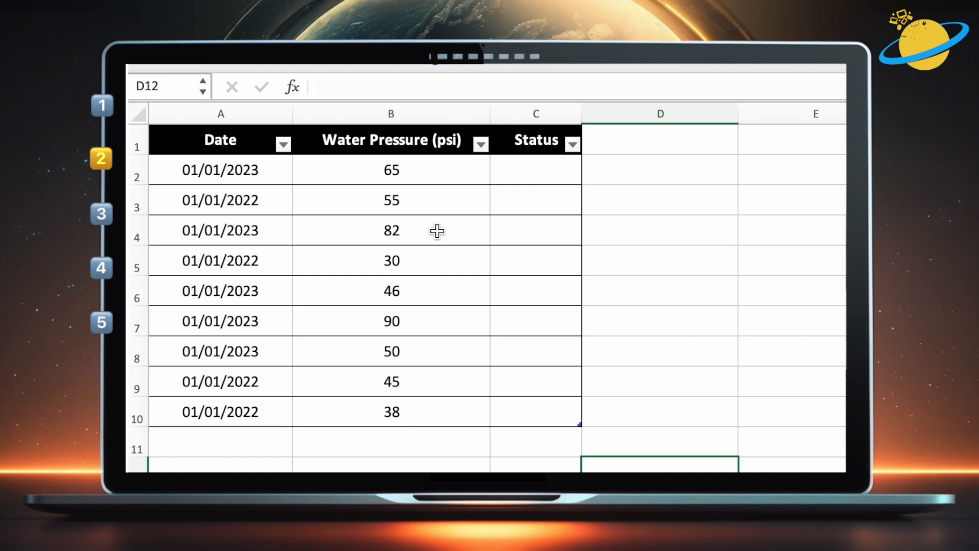
# Start an IF formula in C2 that tests whether B2 is below 80
pyautogui.doubleClick(544, 228)
pyautogui.write('=I')
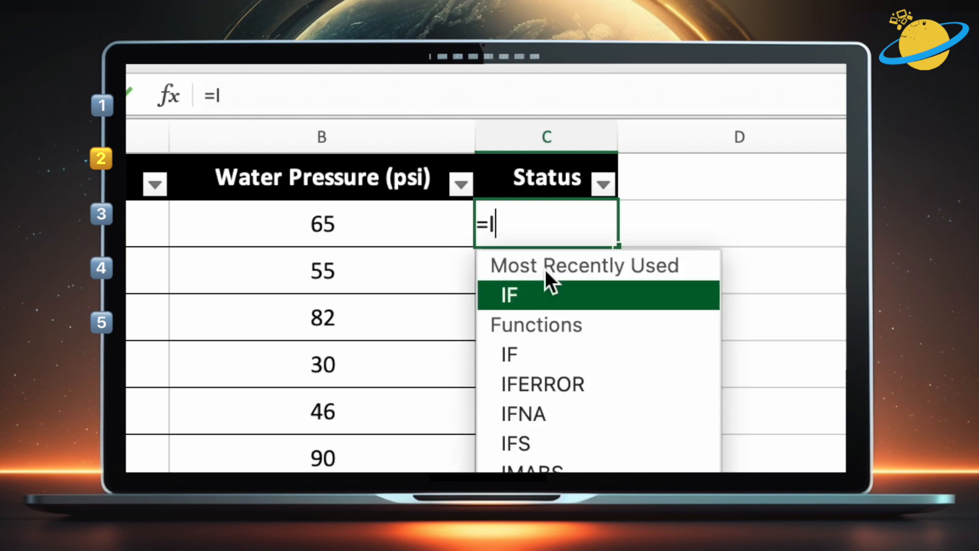
pyautogui.write('F(')
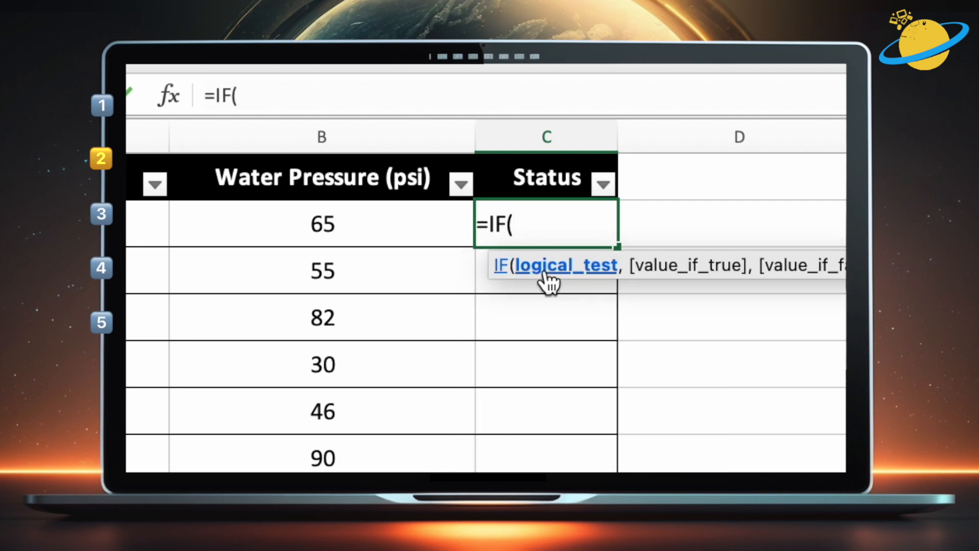
pyautogui.write('B2')
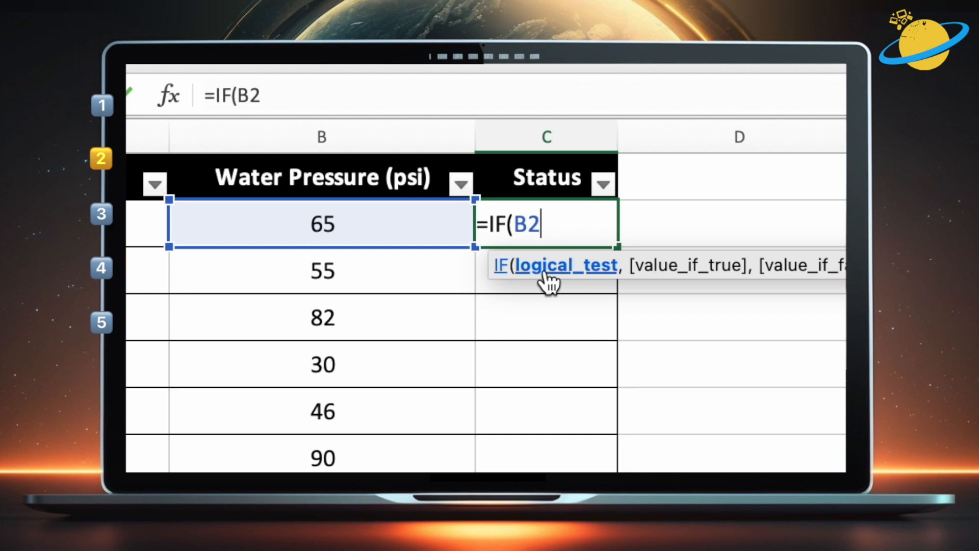
pyautogui.write('<80')
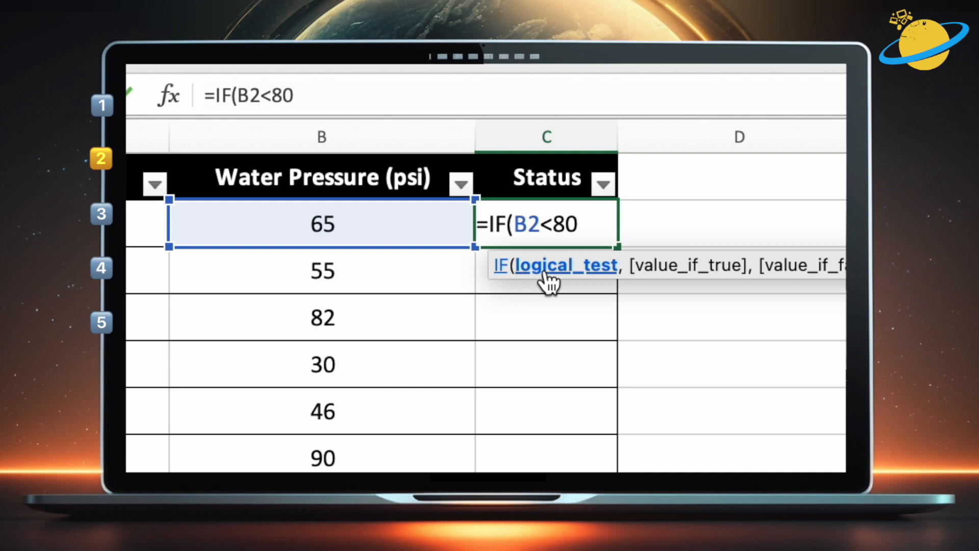
pyautogui.write(', "')
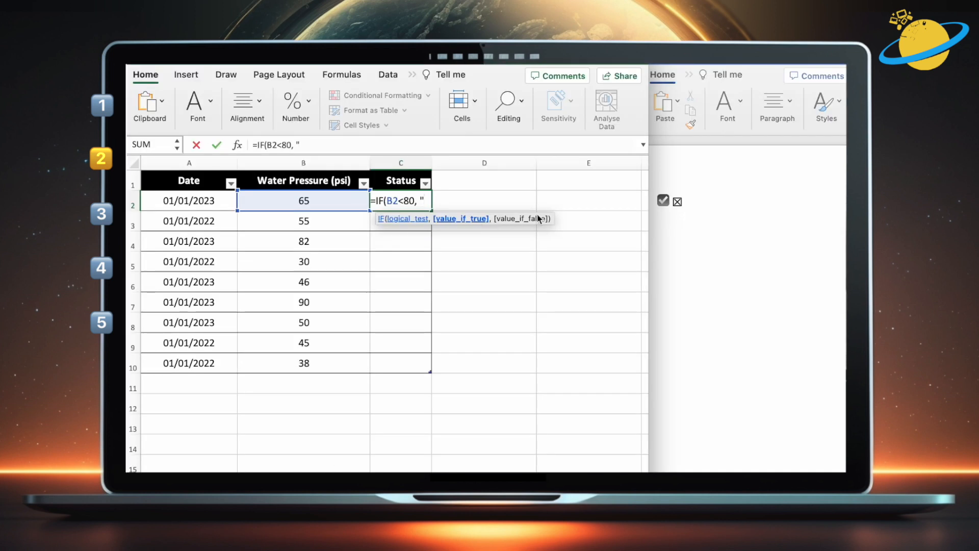
# Copy the check-box symbol from the document and paste it in quotes as the formula's true result
pyautogui.click(673, 201)
pyautogui.moveTo(669, 197); pyautogui.dragTo(659, 197)
pyautogui.press('super+c')
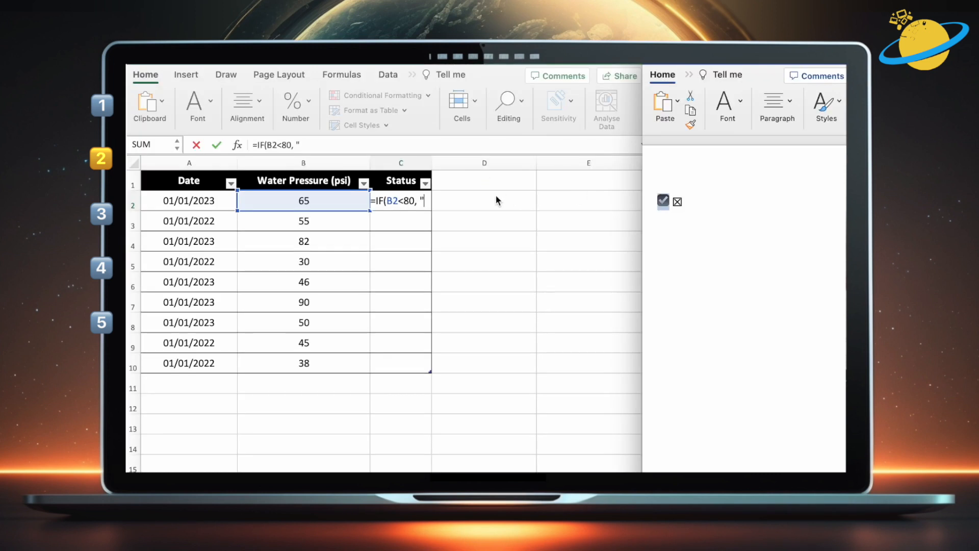
pyautogui.click(426, 201)
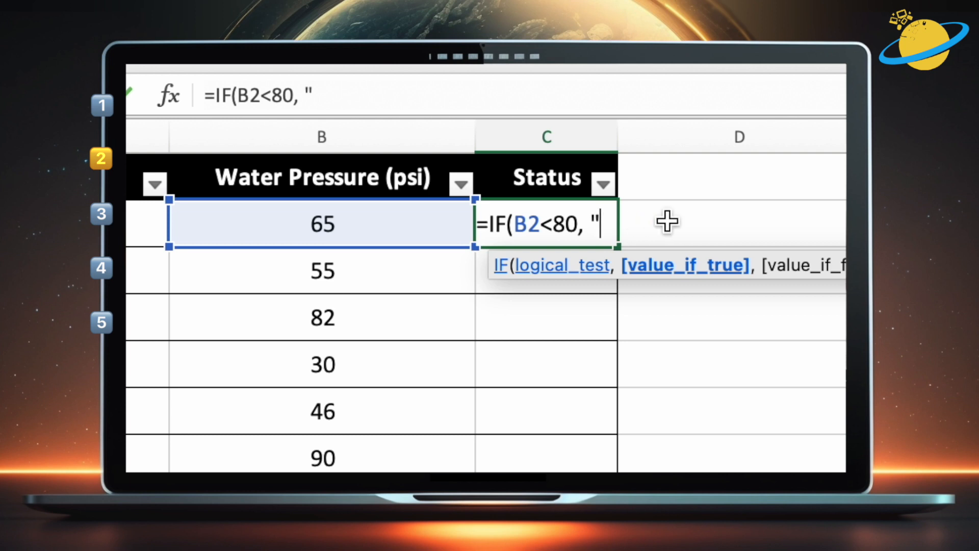
pyautogui.press('super+v')
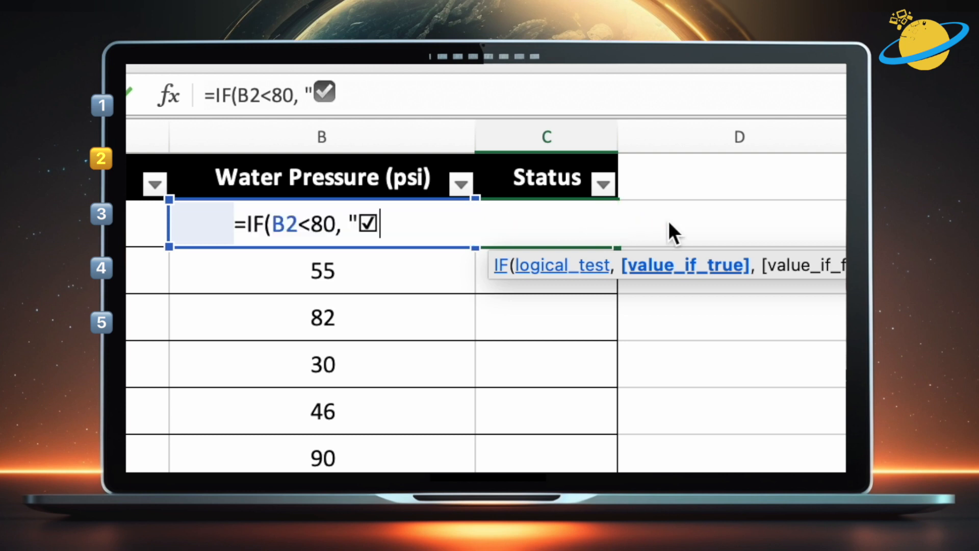
pyautogui.write('"')
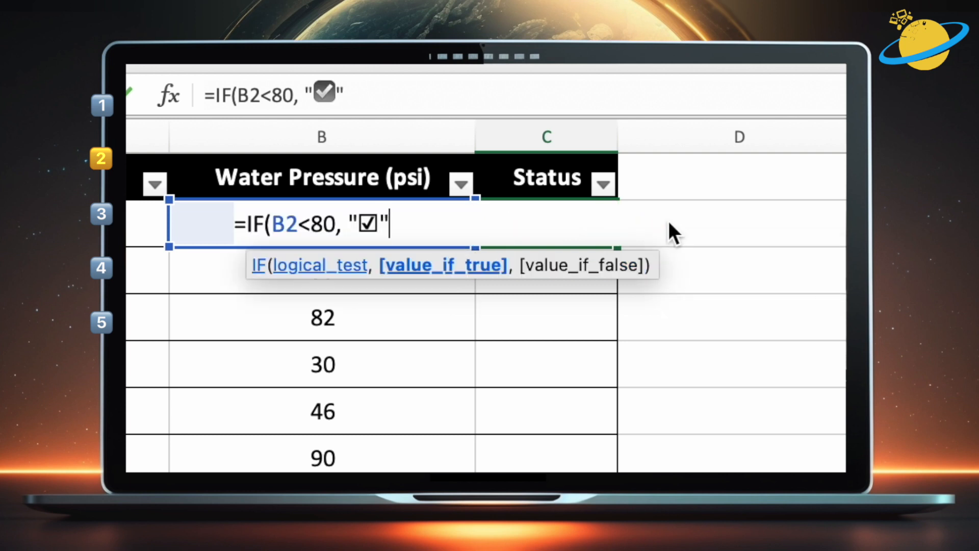
pyautogui.write(', ')
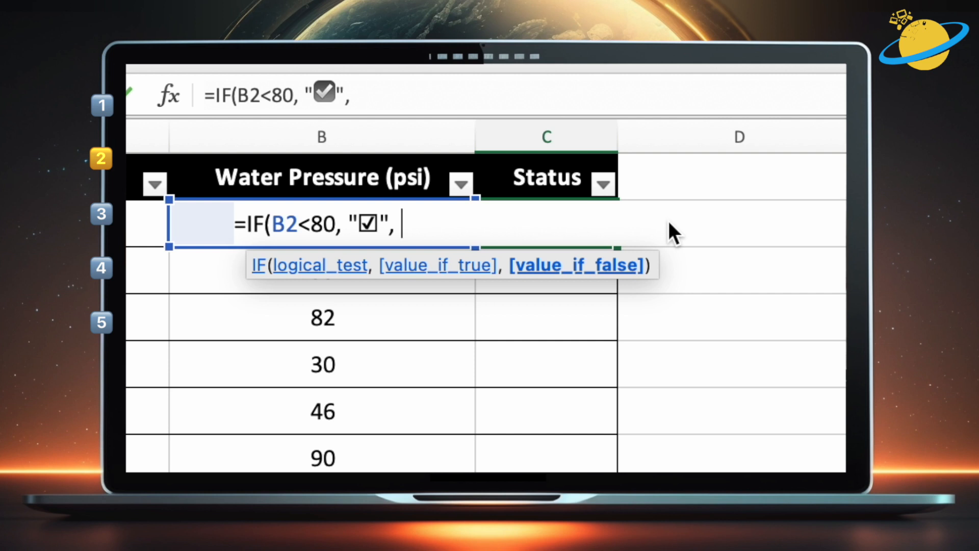
pyautogui.write('"')
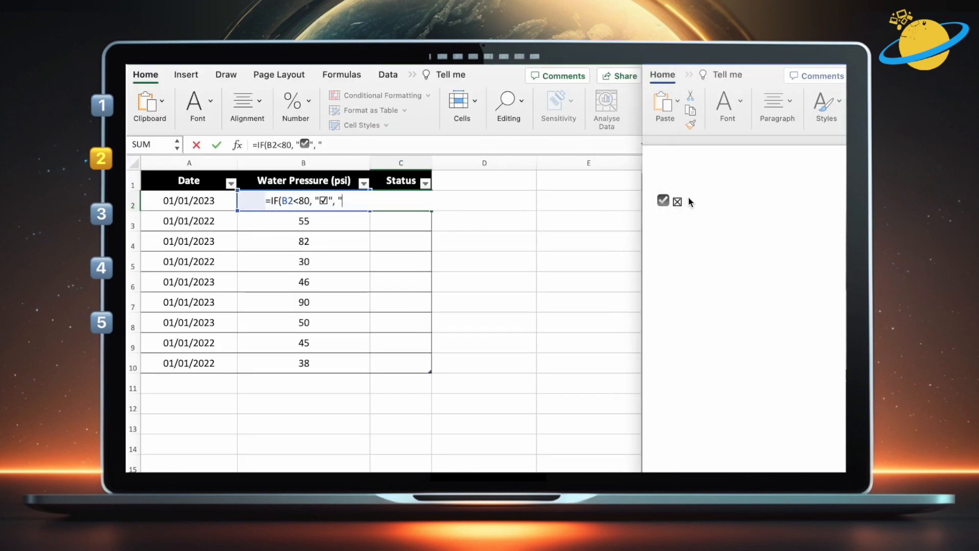
# Copy the crossed-box symbol and paste it in quotes as the false result, then close and enter the formula
pyautogui.moveTo(690, 202); pyautogui.dragTo(675, 204)
pyautogui.press('super+c')
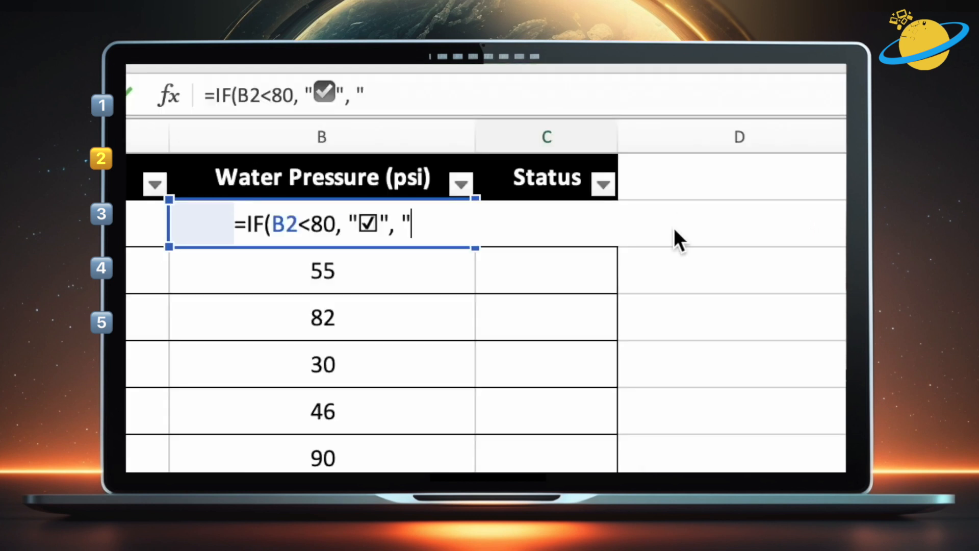
pyautogui.click(674, 227)
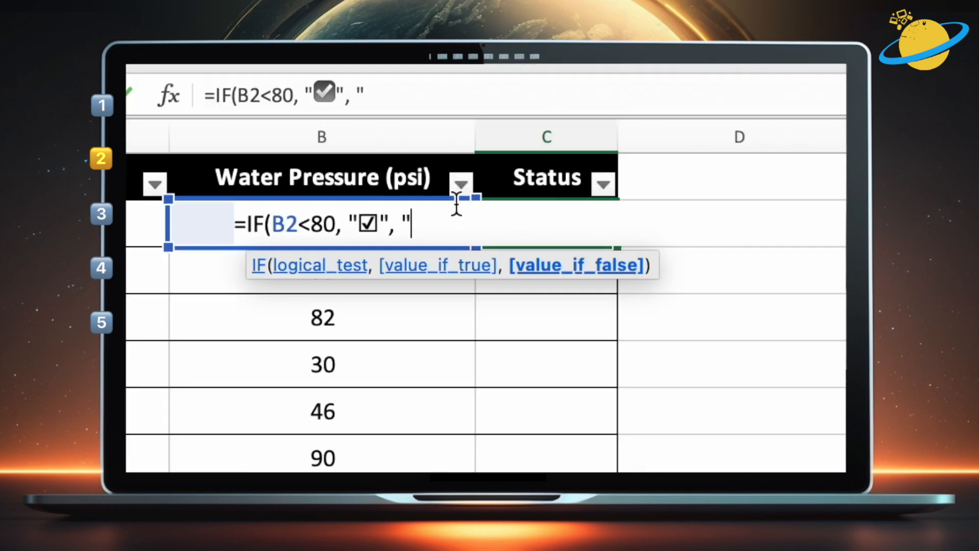
pyautogui.press('super+v')
pyautogui.write('"')
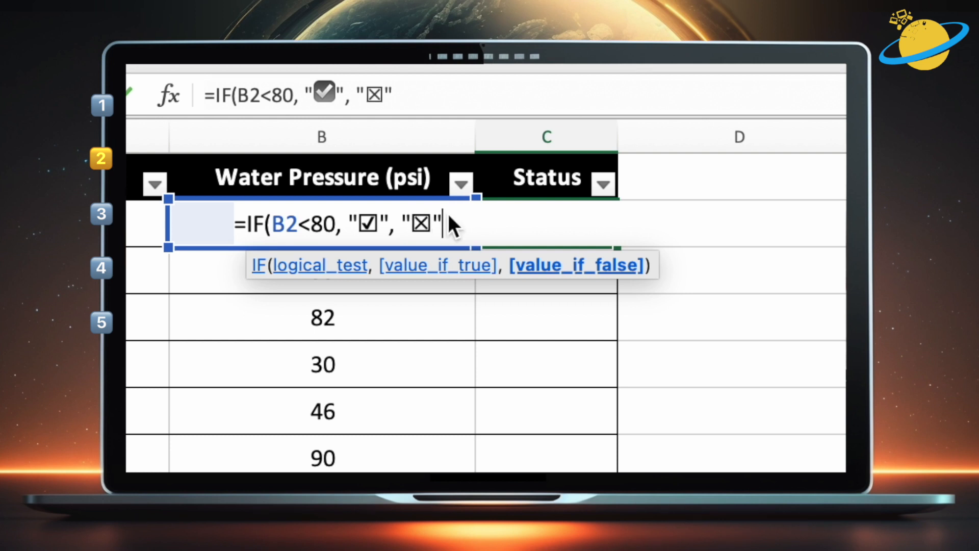
pyautogui.write(')')
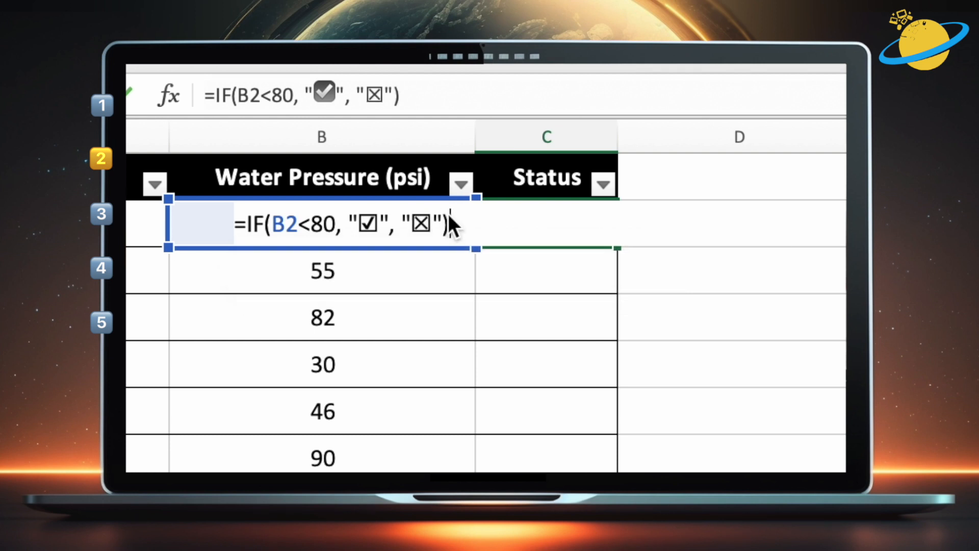
pyautogui.press('Return')
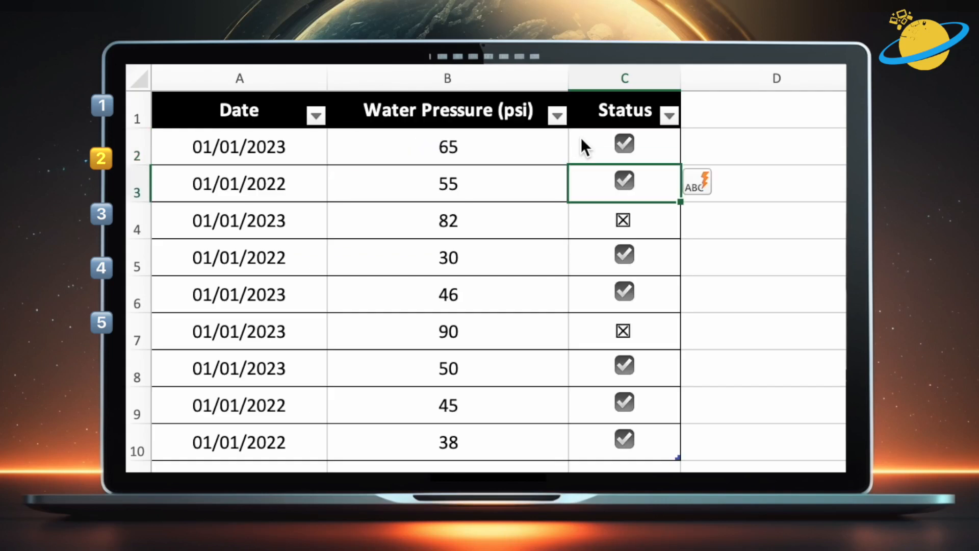
# Edit C2's formula, replacing the B2<80 test with an OR function whose first condition is B2<50
pyautogui.click(778, 137)
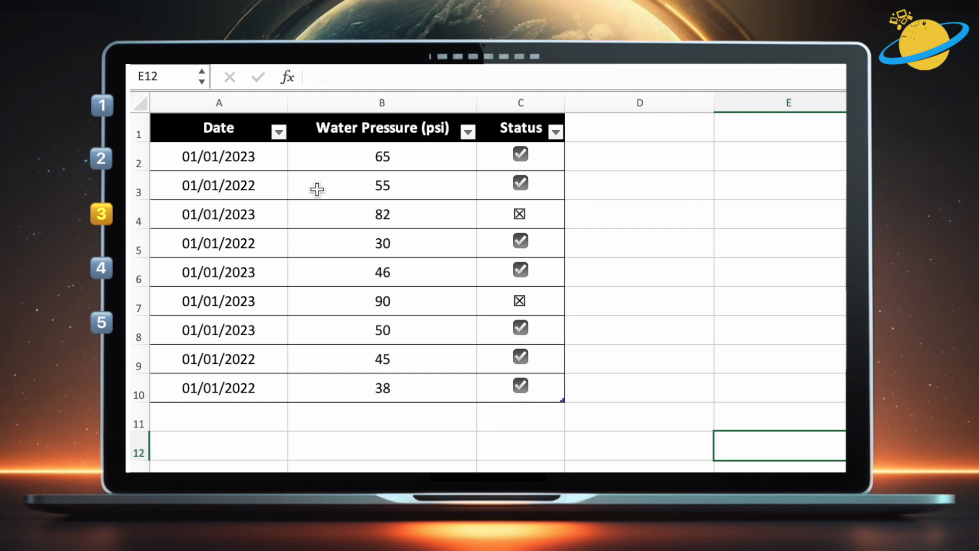
pyautogui.doubleClick(539, 154)
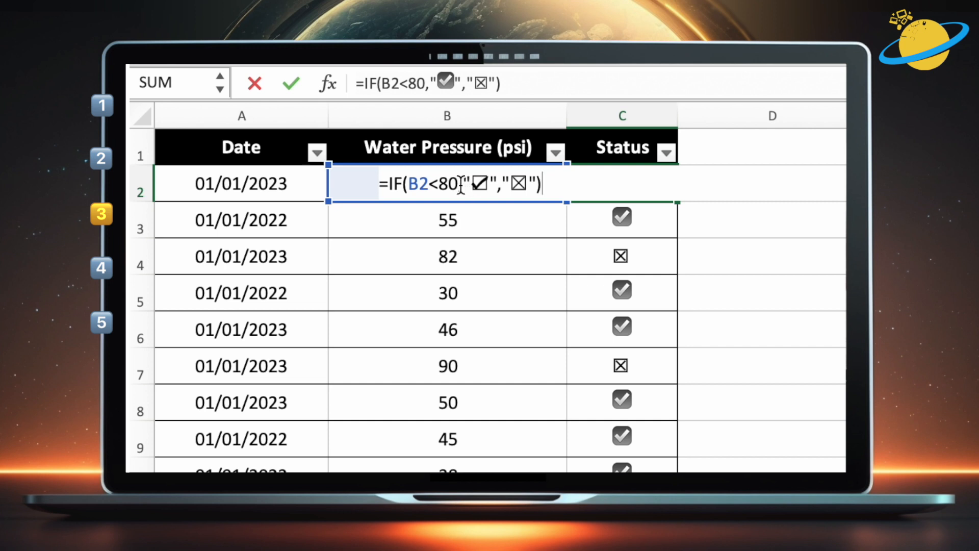
pyautogui.moveTo(460, 185); pyautogui.dragTo(408, 185)
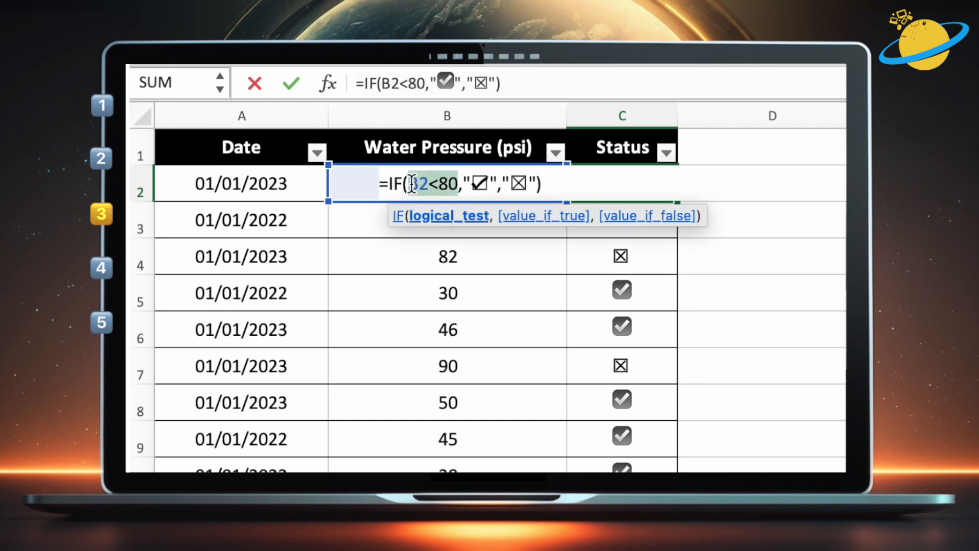
pyautogui.press('BackSpace')
pyautogui.write('OR')
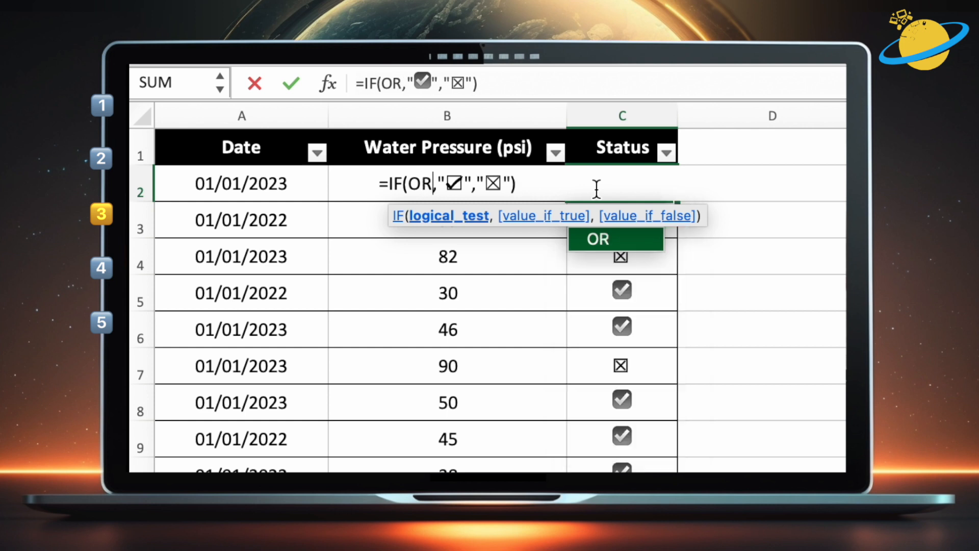
pyautogui.write('()')
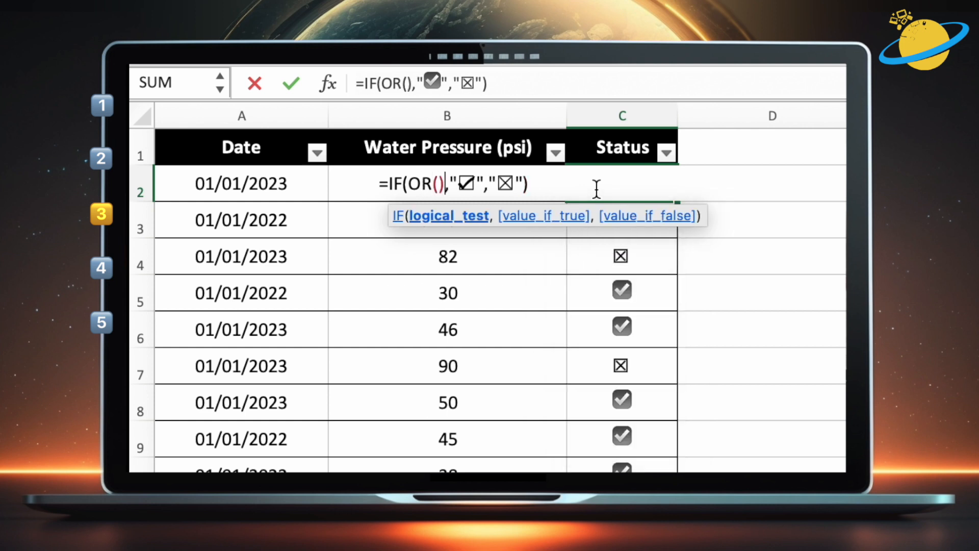
pyautogui.click(438, 181)
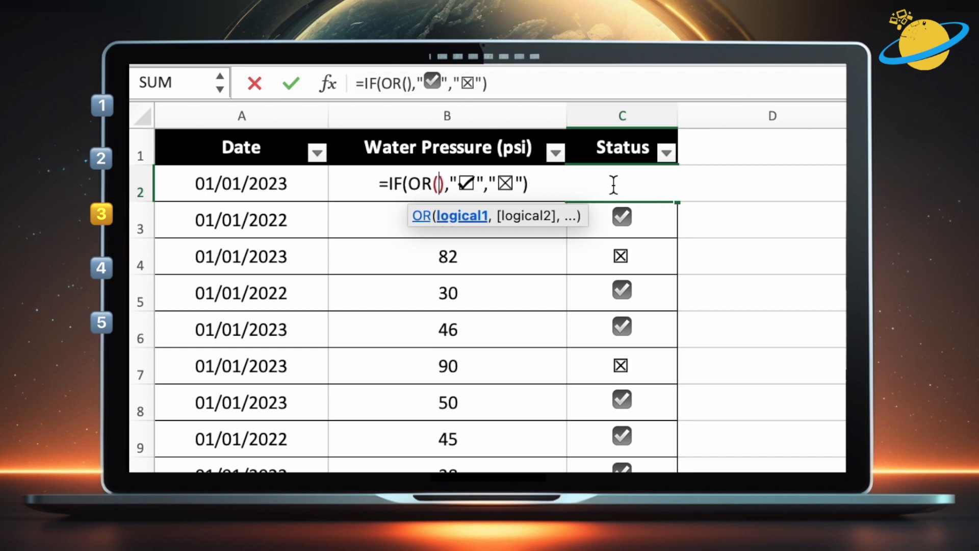
pyautogui.write('B2')
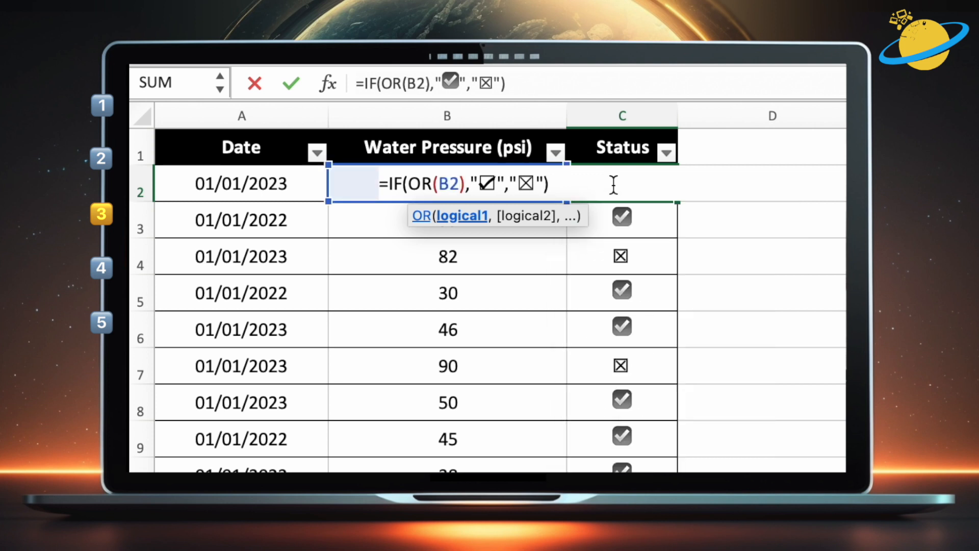
pyautogui.write('<5')
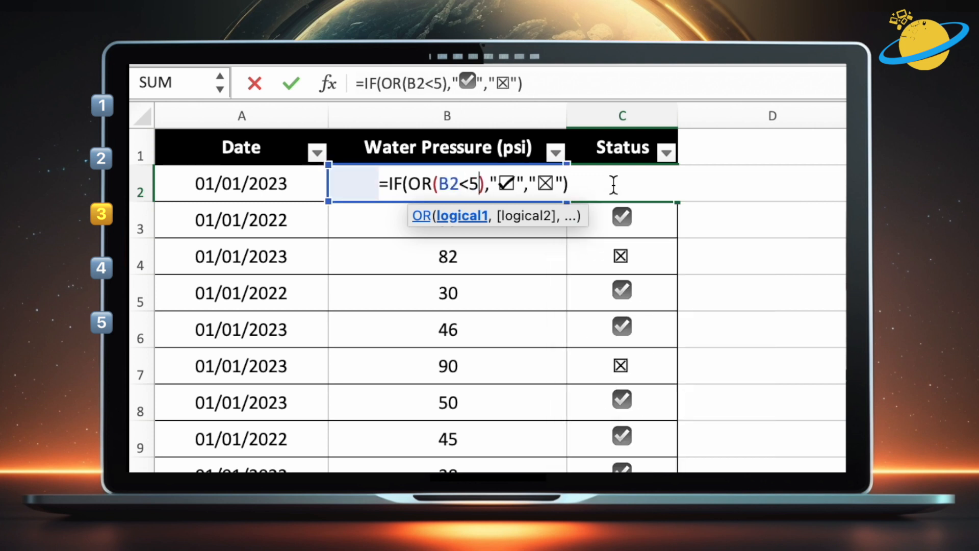
pyautogui.write('0')
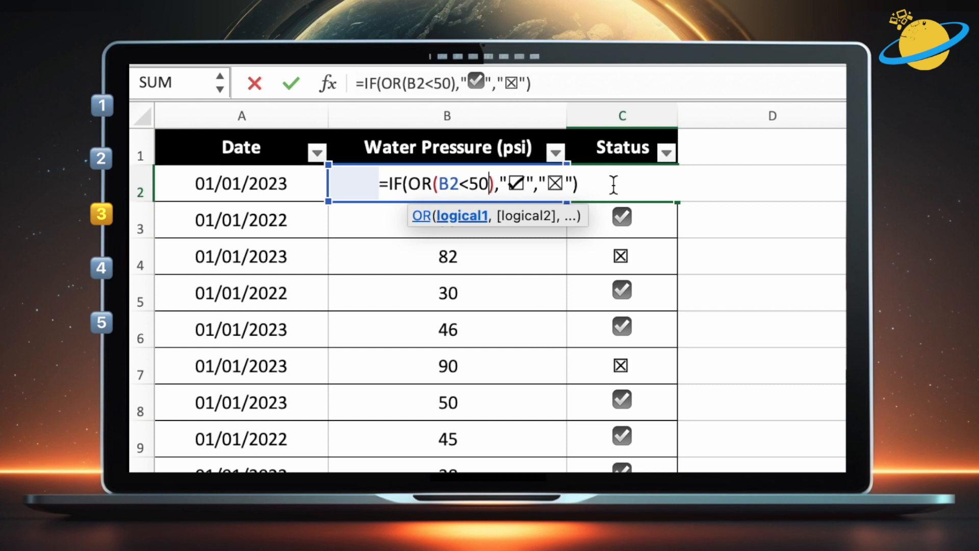
pyautogui.write(', ')
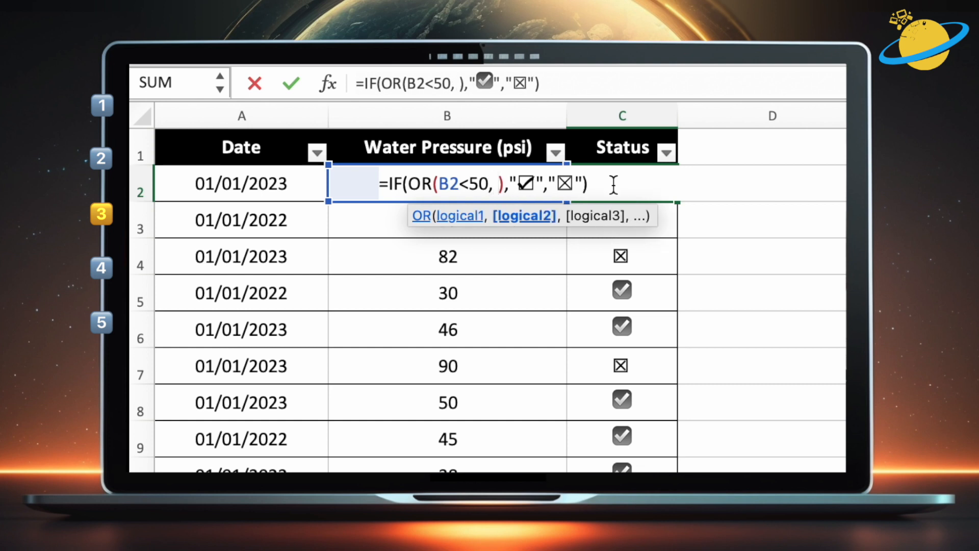
pyautogui.write('A2')
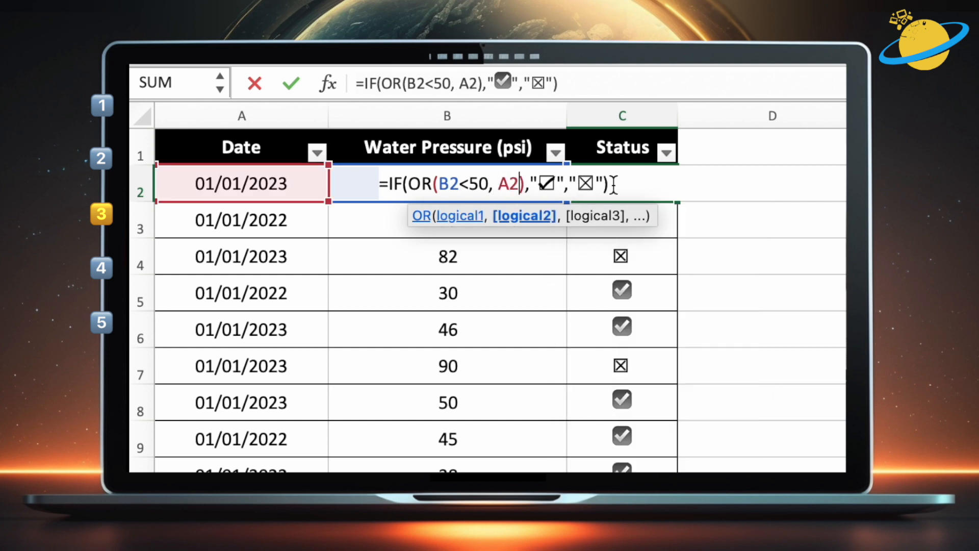
pyautogui.write('="')
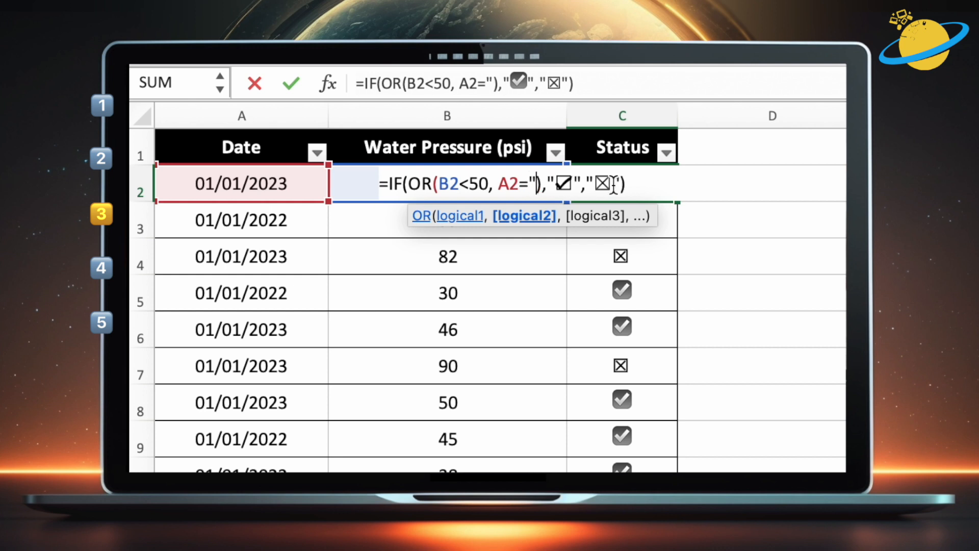
pyautogui.write('01')
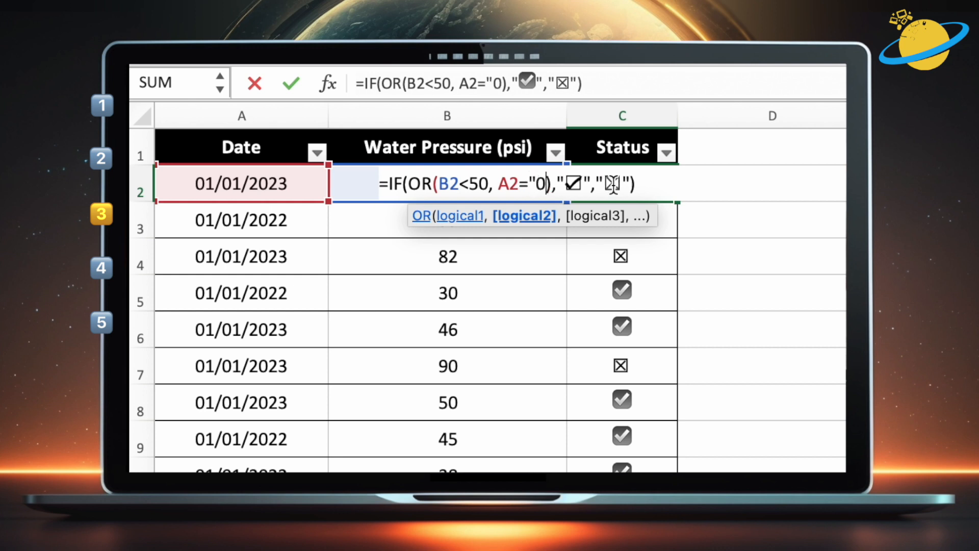
pyautogui.write('/')
pyautogui.write('01/202')
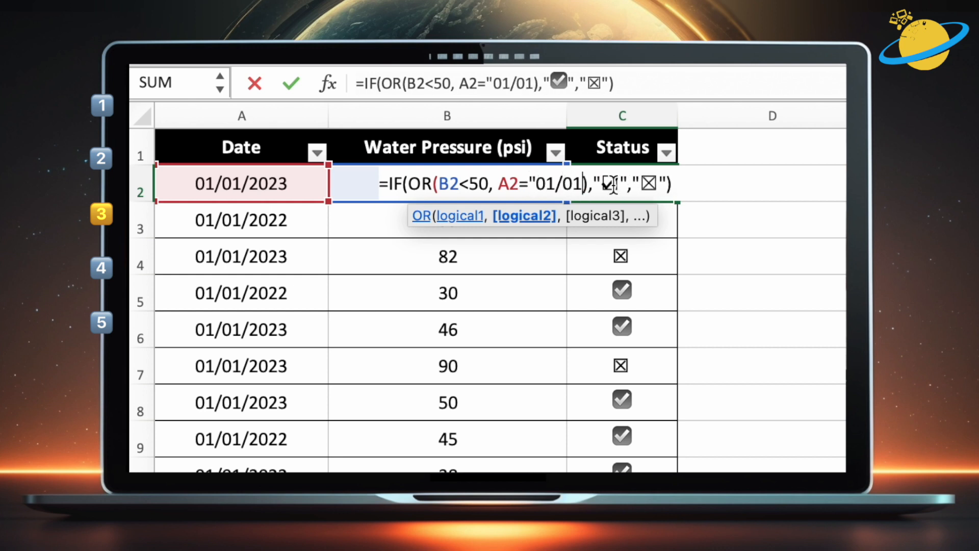
pyautogui.write('2"),')
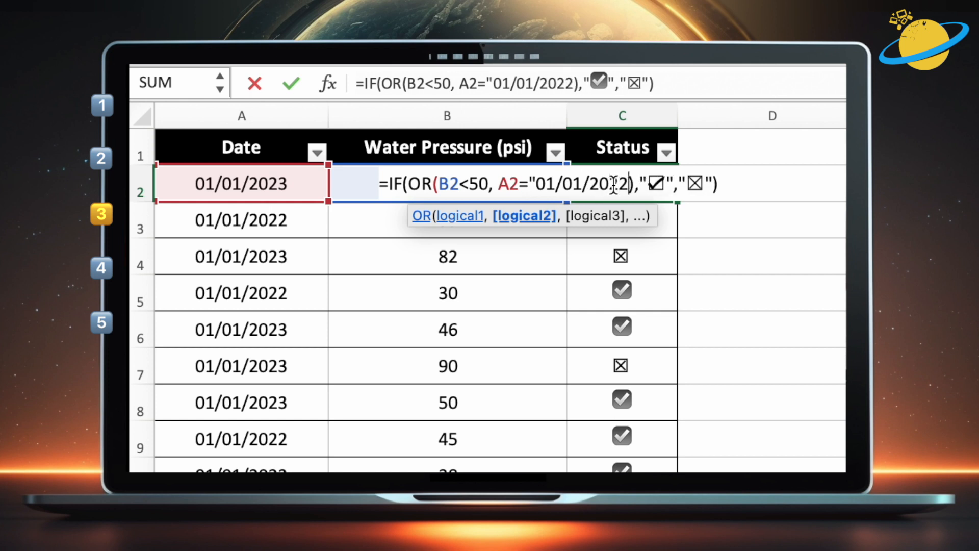
pyautogui.write('"')
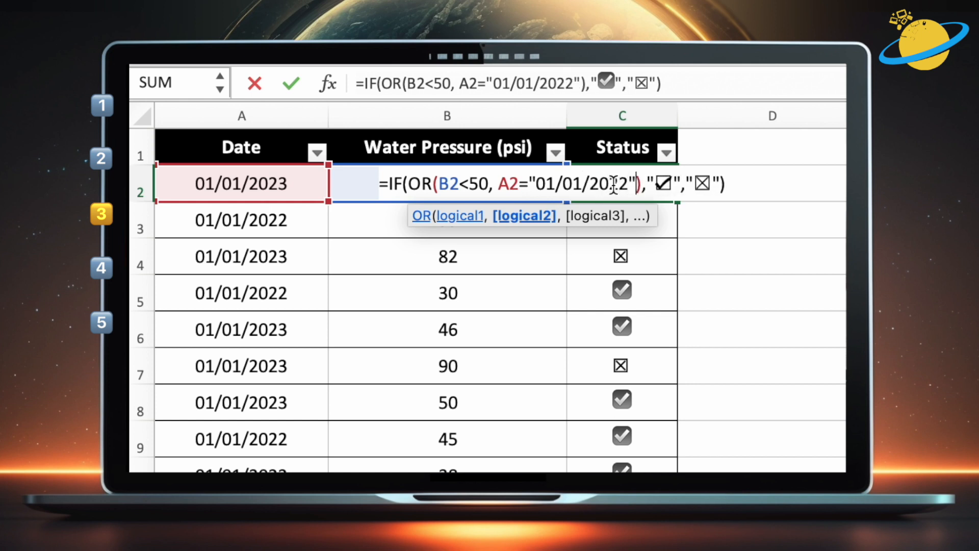
# Add A2="01/01/2022" as the OR's second condition and enter the formula
pyautogui.click(733, 186)
pyautogui.press('Return')
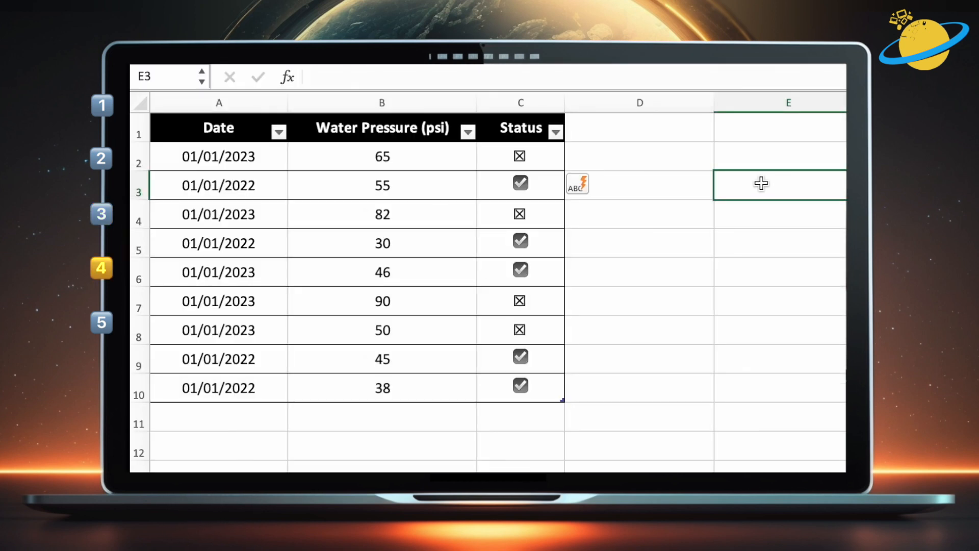
# Edit C2's formula, replacing OR with AND and changing the pressure test to B2>50
pyautogui.doubleClick(550, 155)
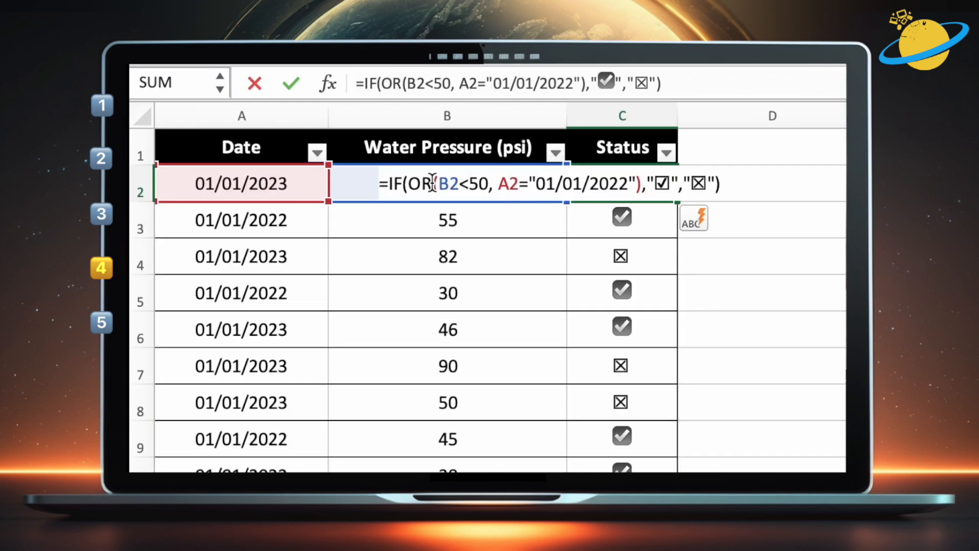
pyautogui.moveTo(433, 183); pyautogui.dragTo(409, 182)
pyautogui.write('AND')
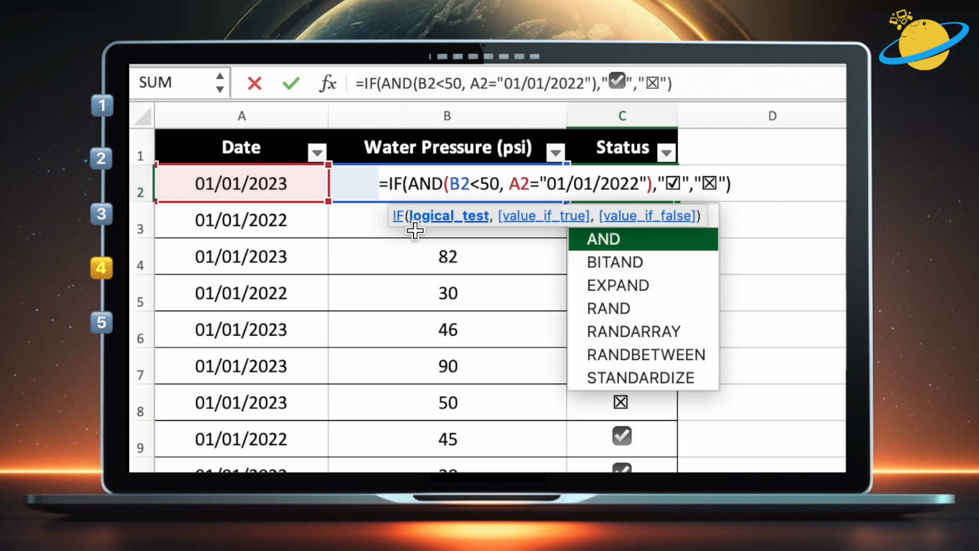
pyautogui.click(479, 185)
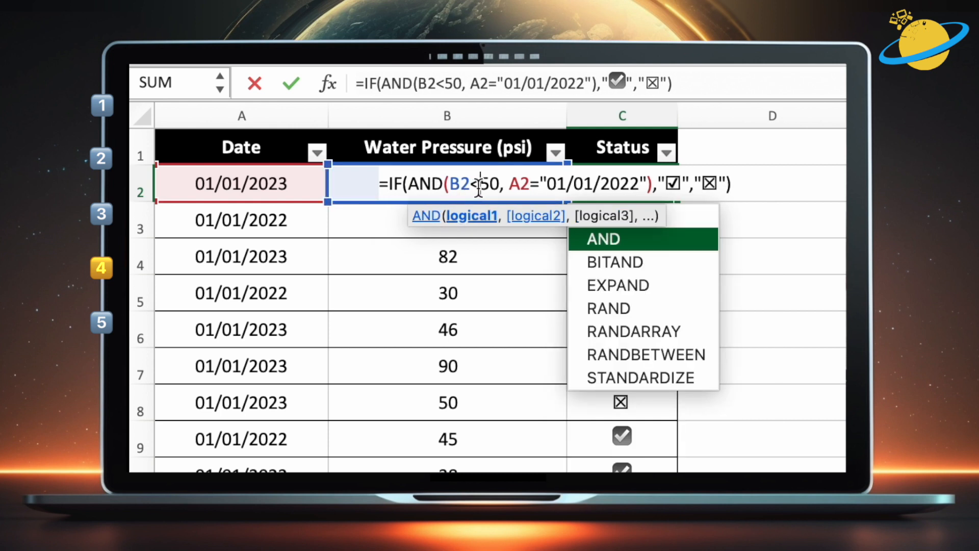
pyautogui.press('Delete')
pyautogui.write('>')
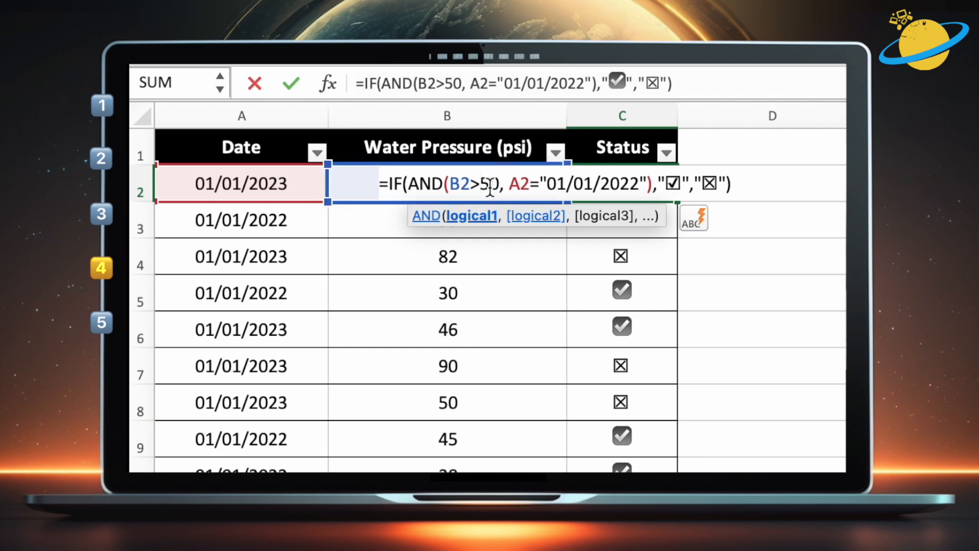
# Change the date condition to A2<>"01/01/2022"
pyautogui.click(540, 185)
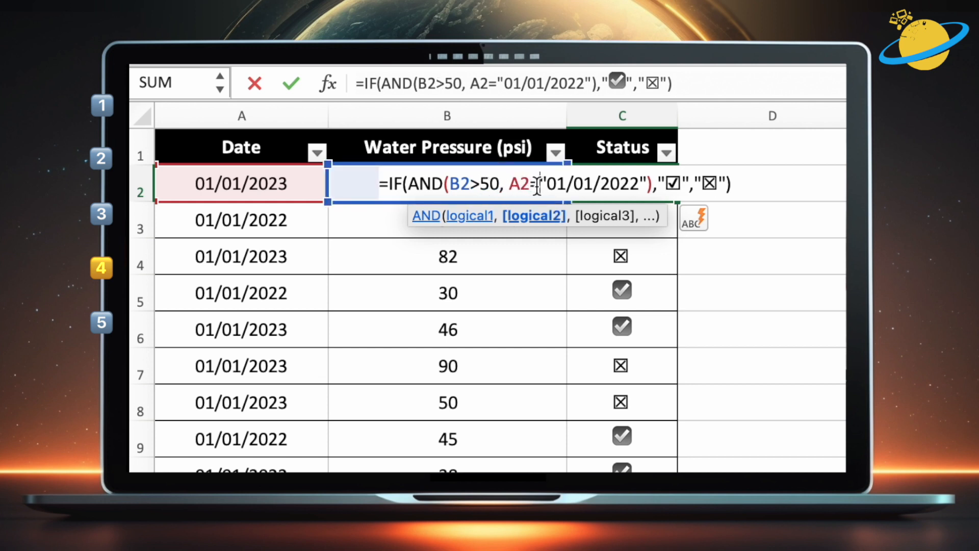
pyautogui.press('BackSpace')
pyautogui.write('<>')
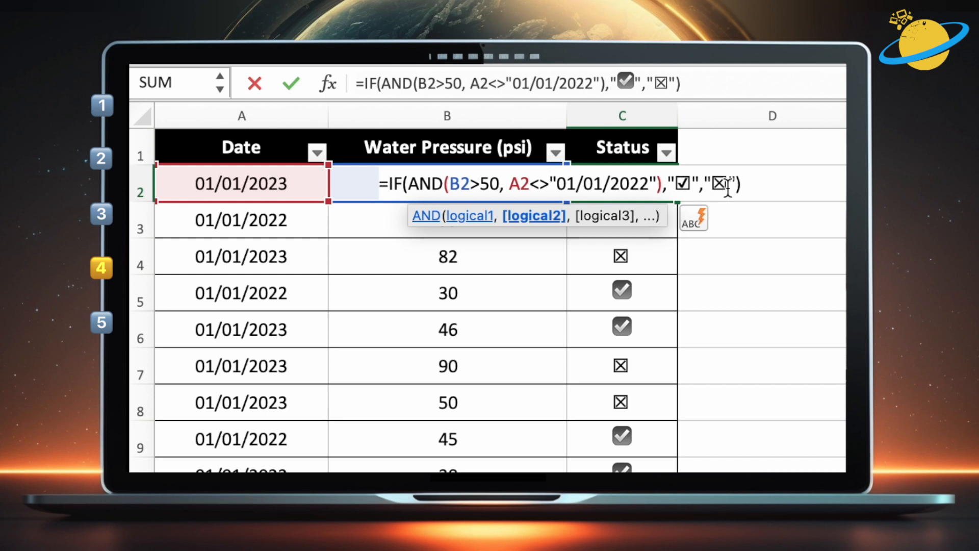
# Swap the result symbols so the crossed box is the true result and the check box the false result, then enter the formula
pyautogui.click(675, 184)
pyautogui.write('☒')
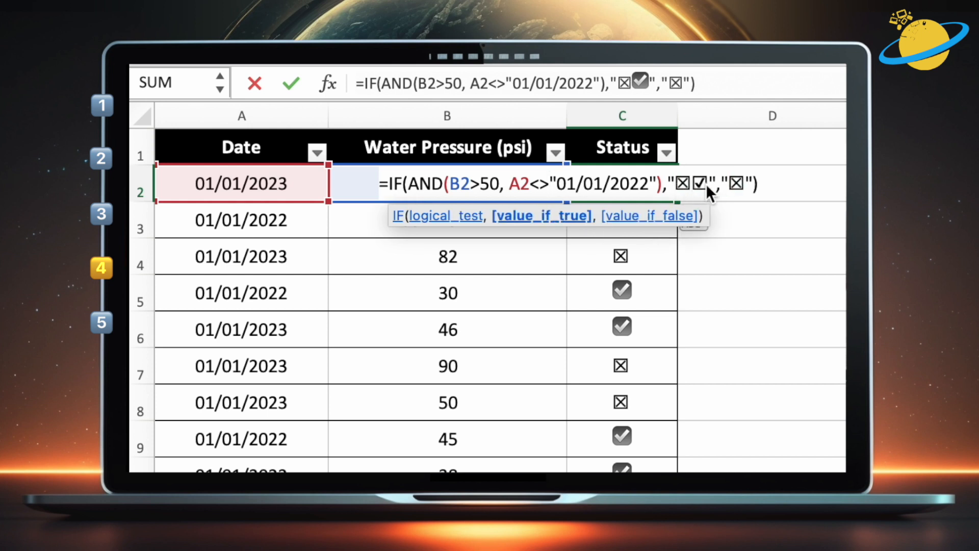
pyautogui.hotkey('ctrl', 'x')
pyautogui.click(726, 185)
pyautogui.press('BackSpace')
pyautogui.hotkey('ctrl', 'v')
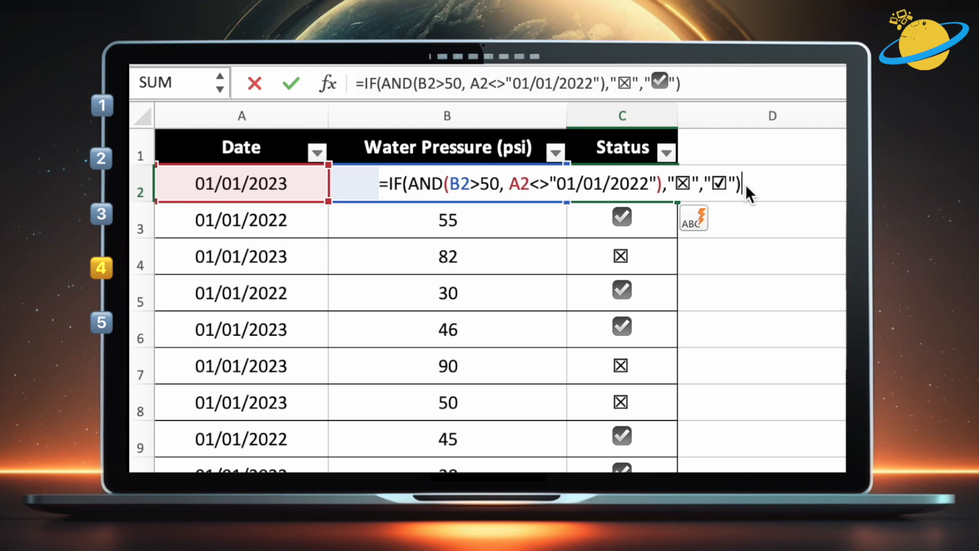
pyautogui.press('Return')
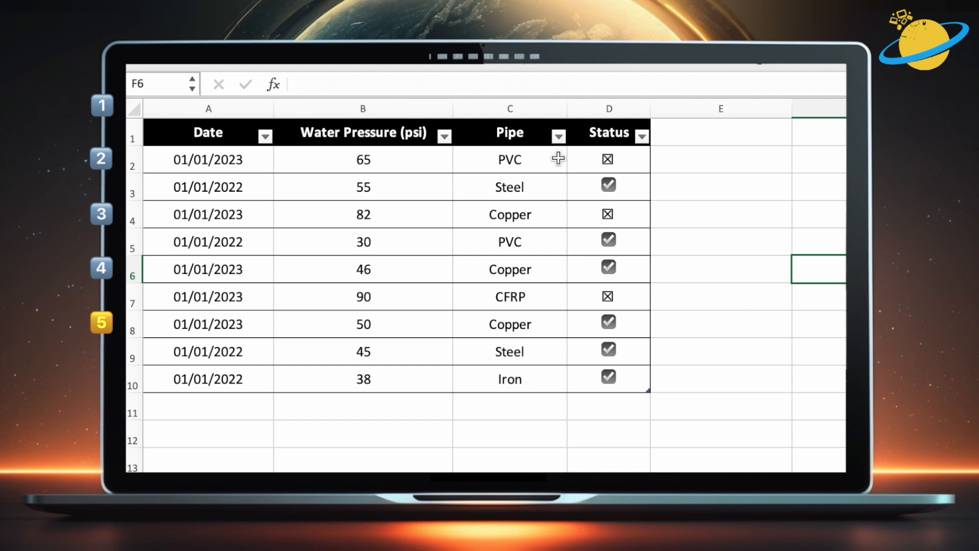
# Open D2's SWITCH formula and examine its TRUE() expression, the two AND conditions, the date test and the default result
pyautogui.doubleClick(625, 159)
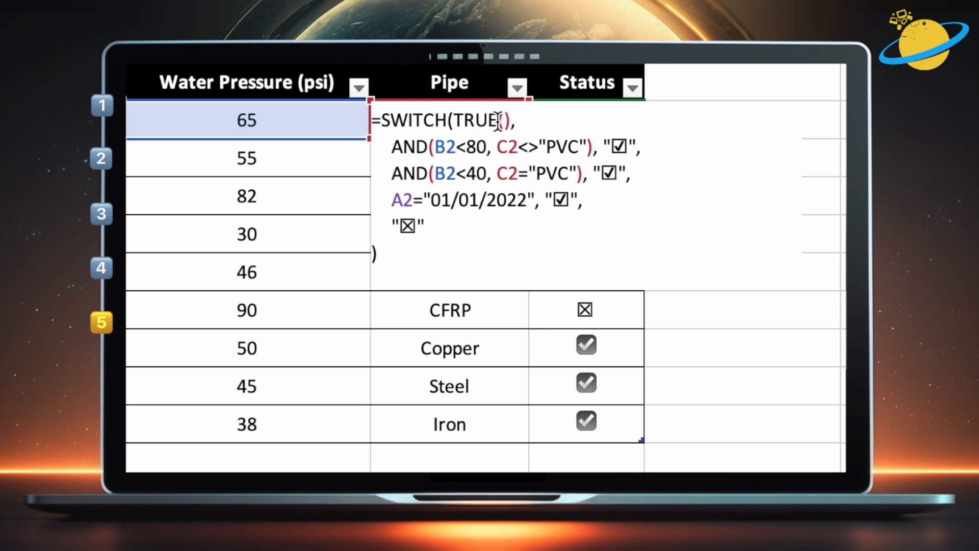
pyautogui.moveTo(498, 120); pyautogui.dragTo(458, 121)
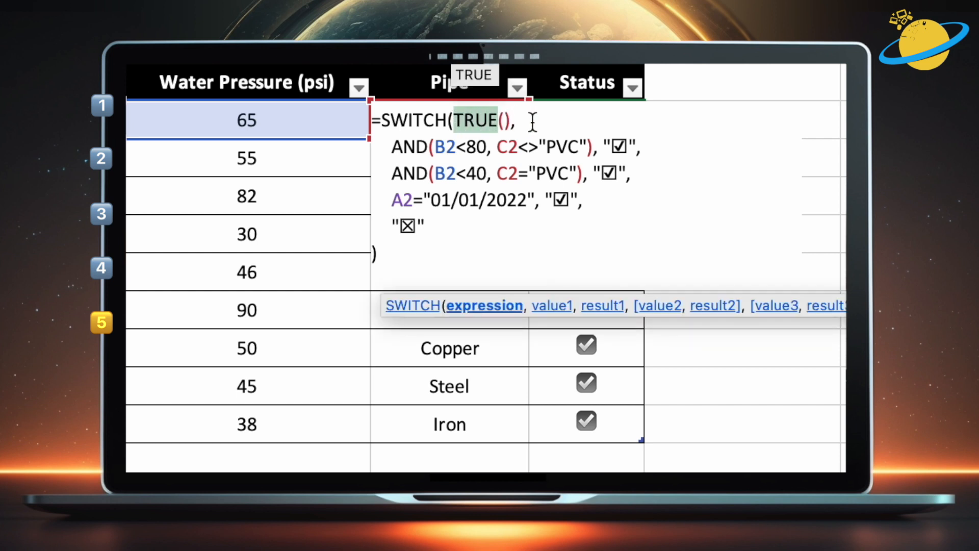
pyautogui.moveTo(392, 147); pyautogui.dragTo(636, 147)
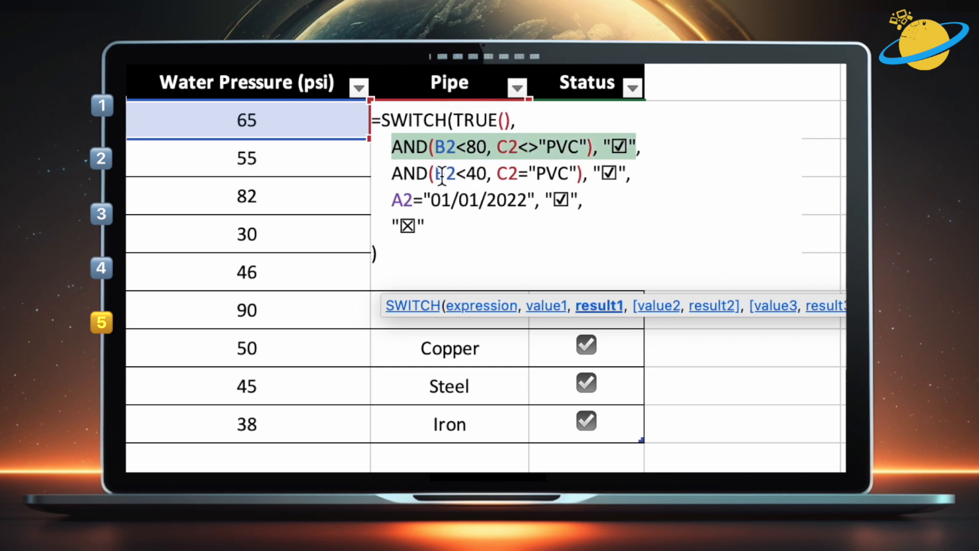
pyautogui.moveTo(394, 176); pyautogui.dragTo(626, 174)
pyautogui.moveTo(391, 199); pyautogui.dragTo(583, 199)
pyautogui.moveTo(424, 225); pyautogui.dragTo(391, 226)
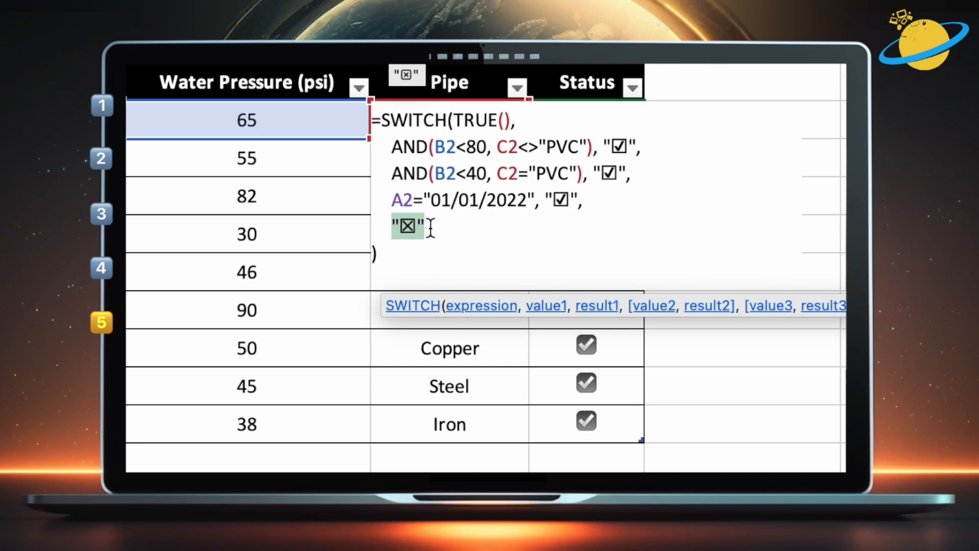
pyautogui.click(655, 150)
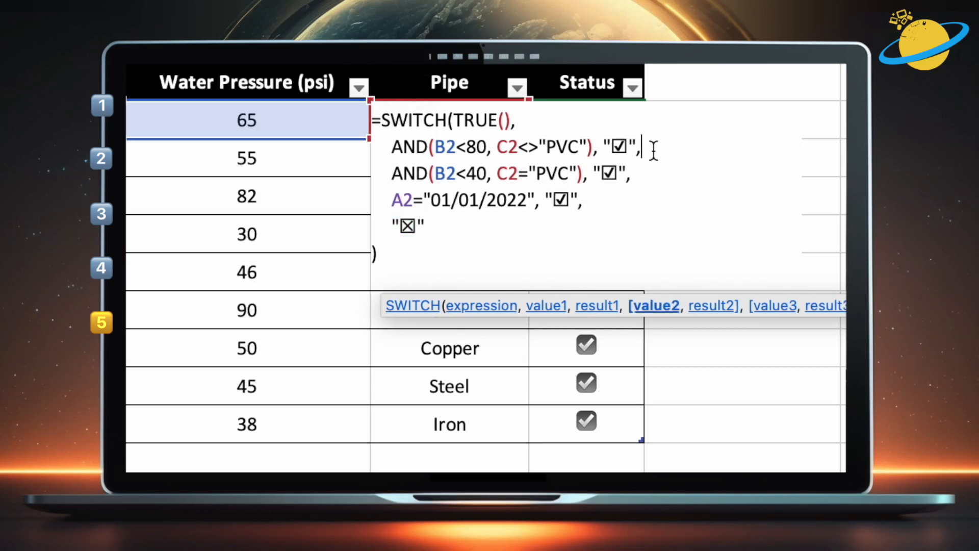
pyautogui.doubleClick(478, 148)
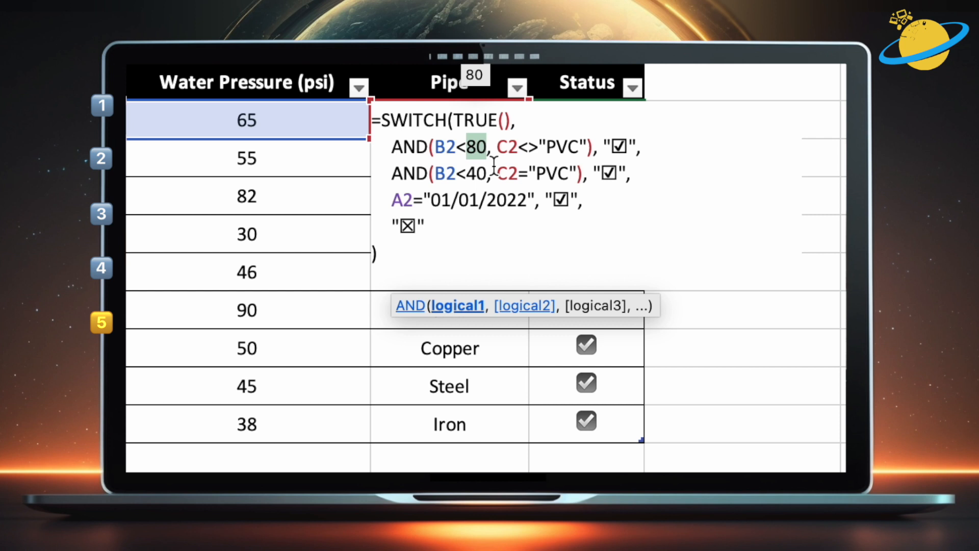
pyautogui.moveTo(483, 173); pyautogui.dragTo(469, 174)
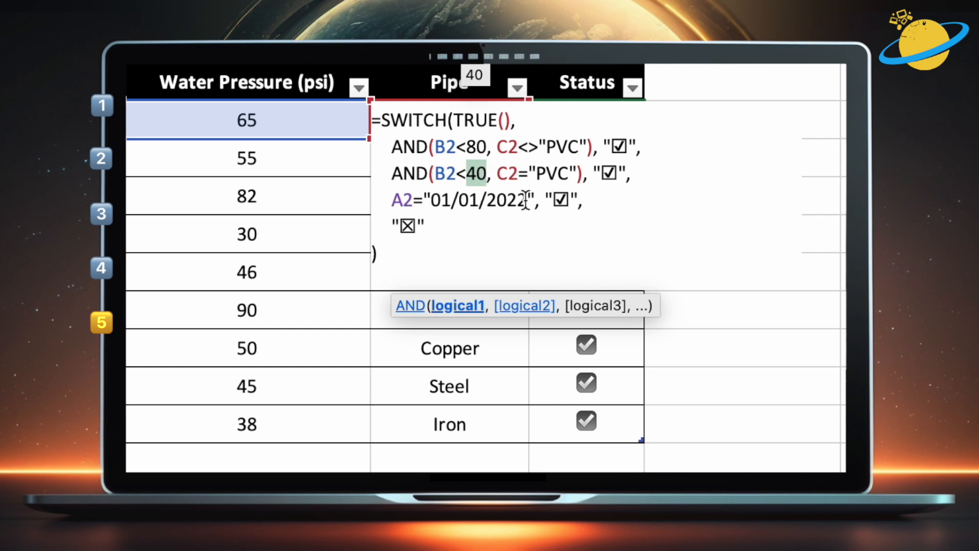
pyautogui.moveTo(525, 200); pyautogui.dragTo(430, 200)
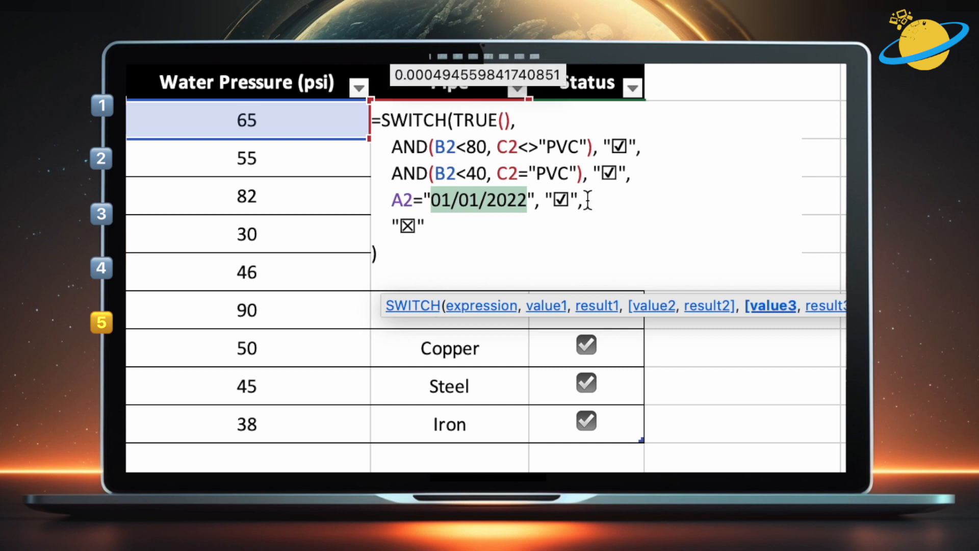
pyautogui.click(544, 250)
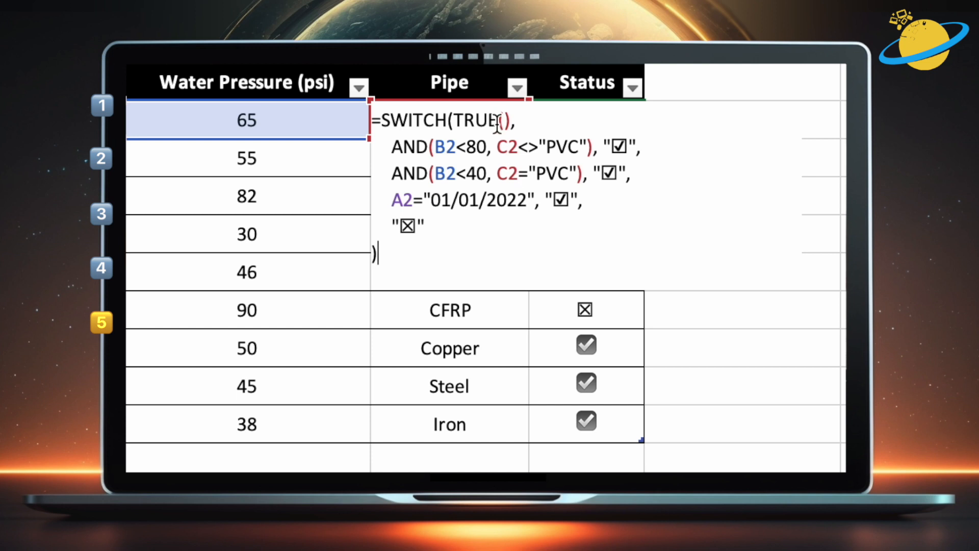
# Replace TRUE with FALSE in the SWITCH expression, restore TRUE, and enter the formula
pyautogui.moveTo(497, 120); pyautogui.dragTo(453, 121)
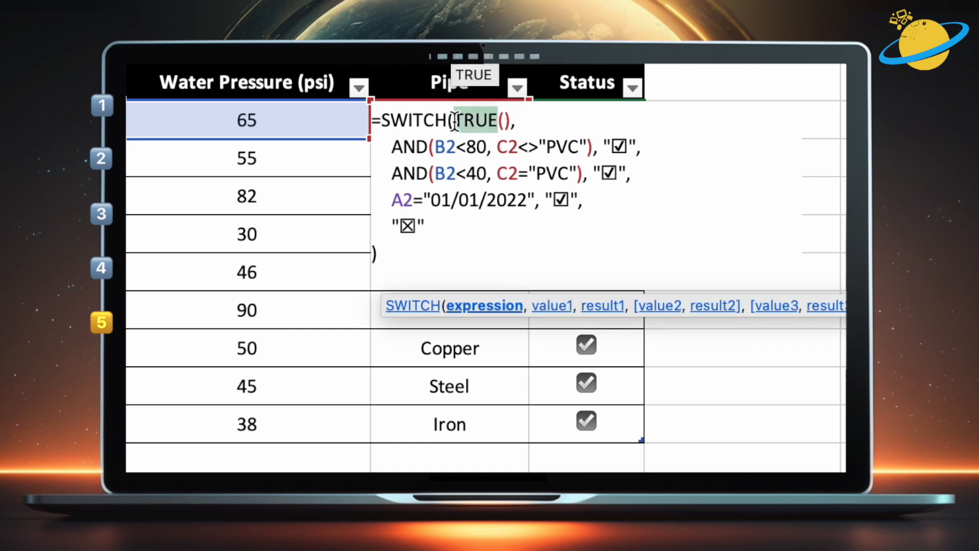
pyautogui.write('FALSE')
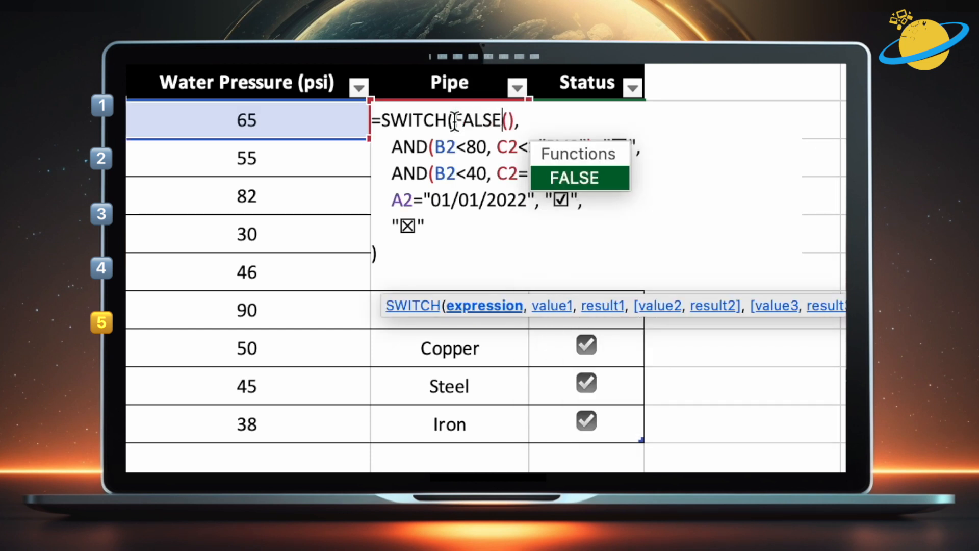
pyautogui.moveTo(502, 120); pyautogui.dragTo(454, 120)
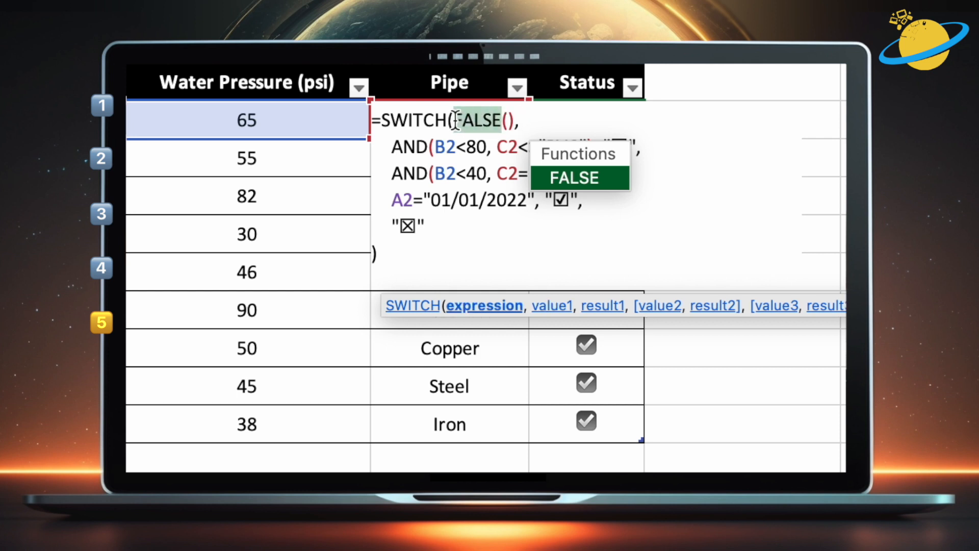
pyautogui.write('TRUE')
pyautogui.click(553, 123)
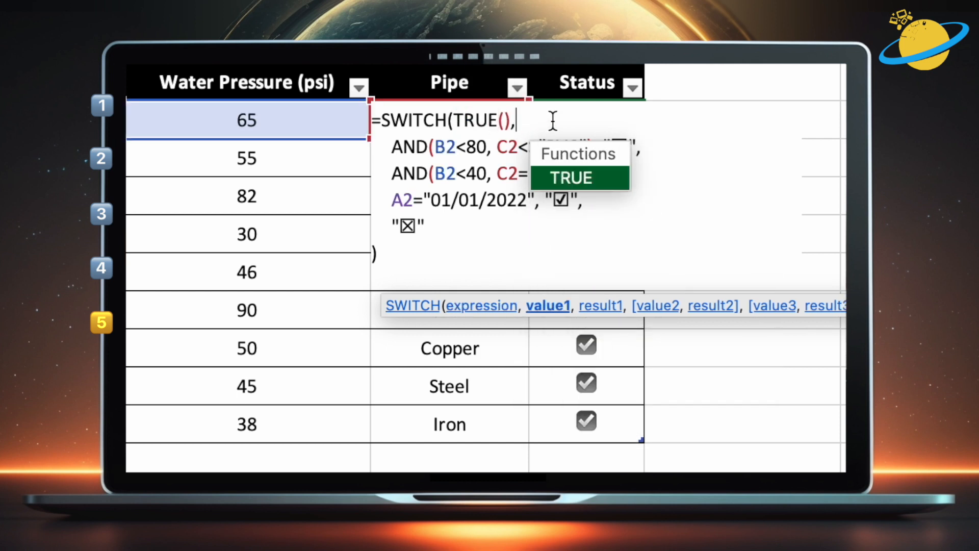
pyautogui.press('Return')
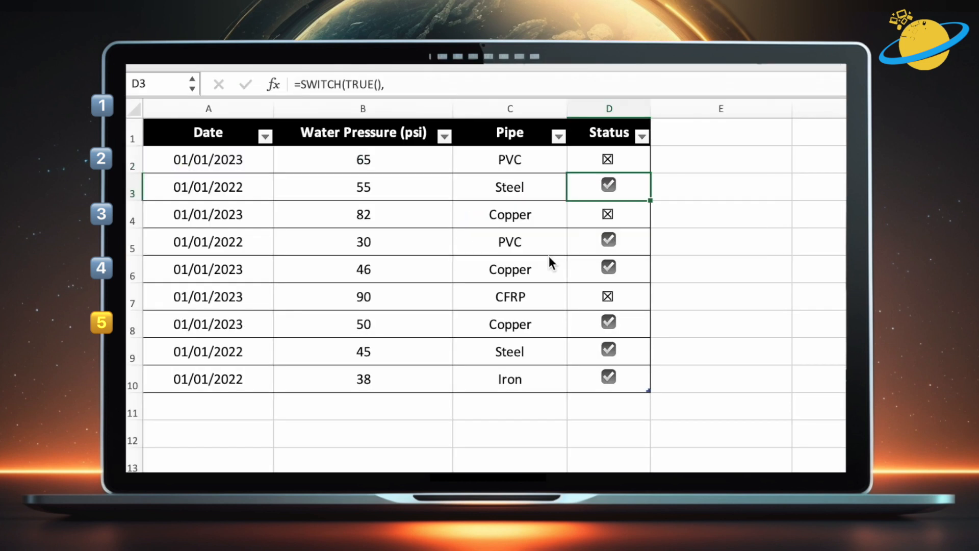